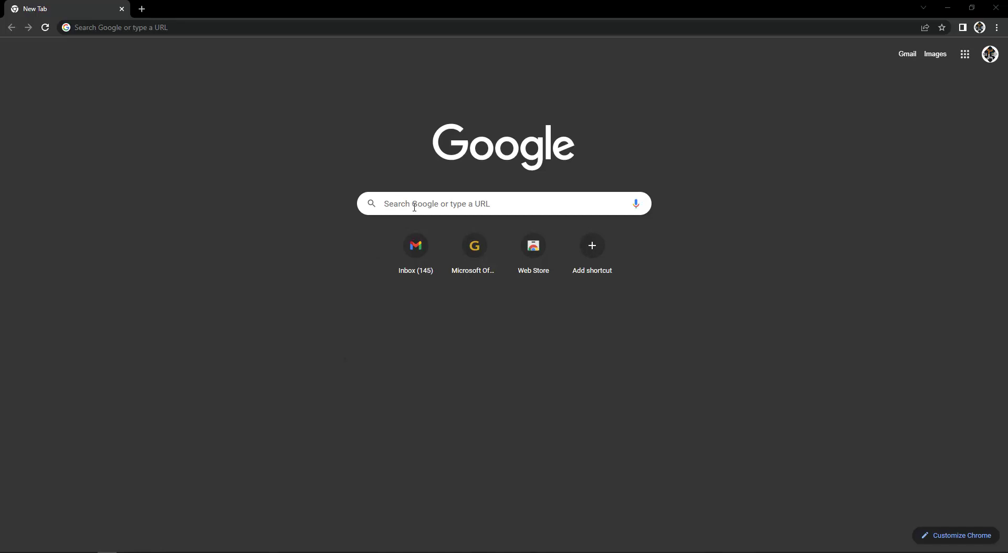
Search Google for 'node js' from the new tab page
click(426, 209)
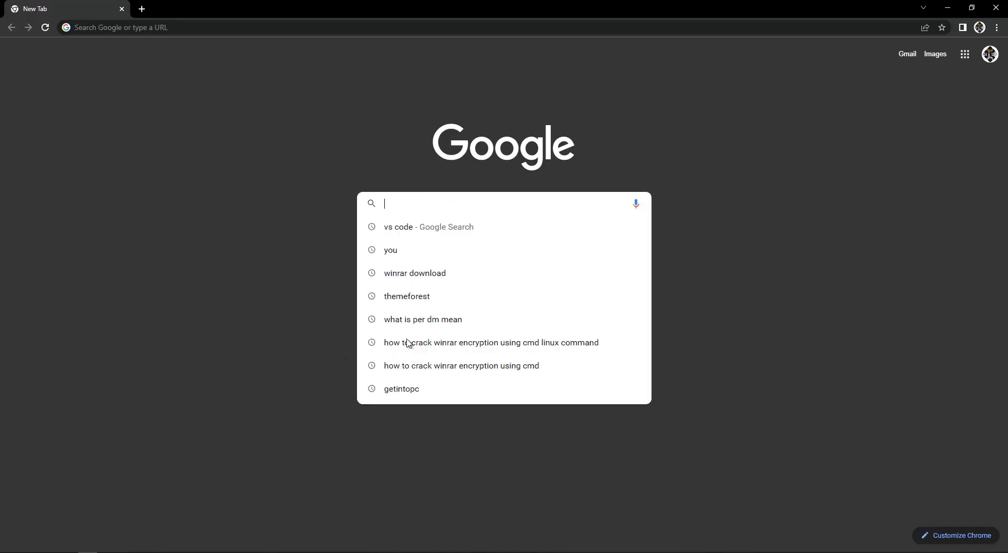
text(node js)
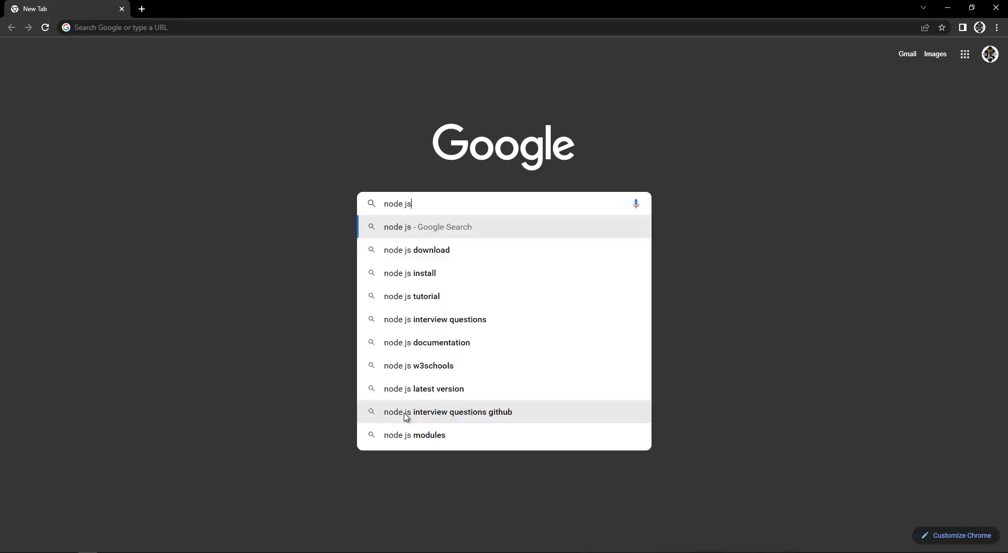
key(Return)
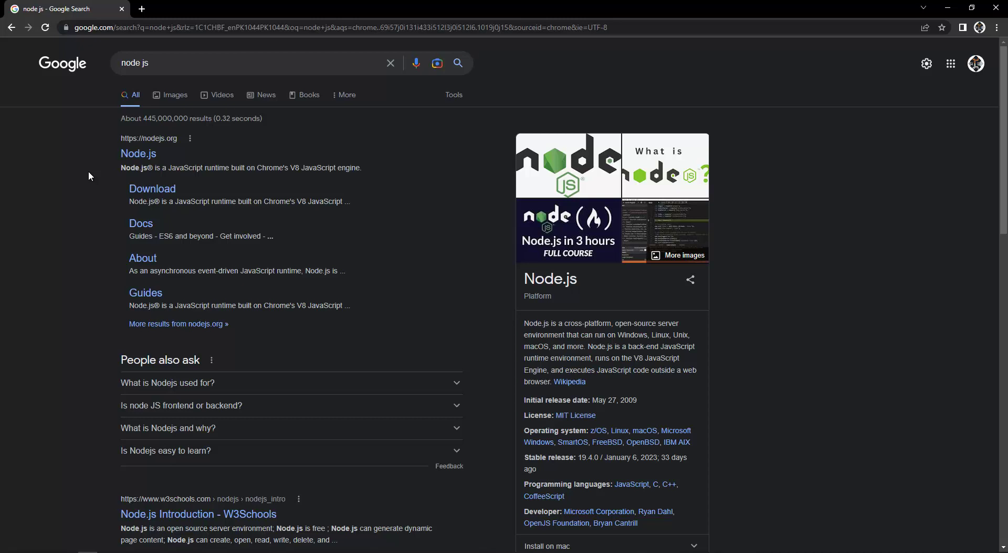
Open the nodejs.org search result in a new tab
right_click(128, 156)
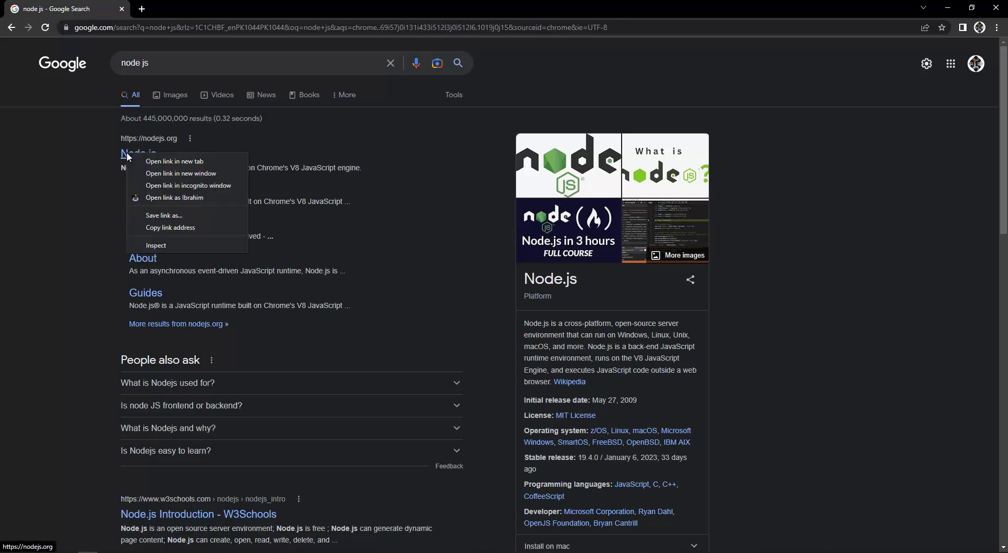
click(164, 161)
On the Node.js tab, download the 18.14.0 LTS installer for Windows
click(205, 9)
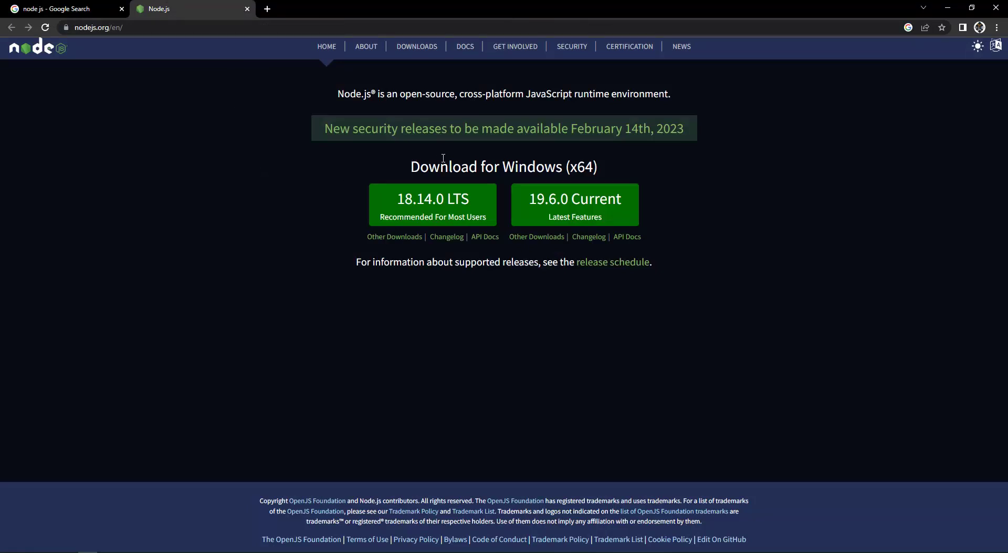
drag(411, 166, 590, 166)
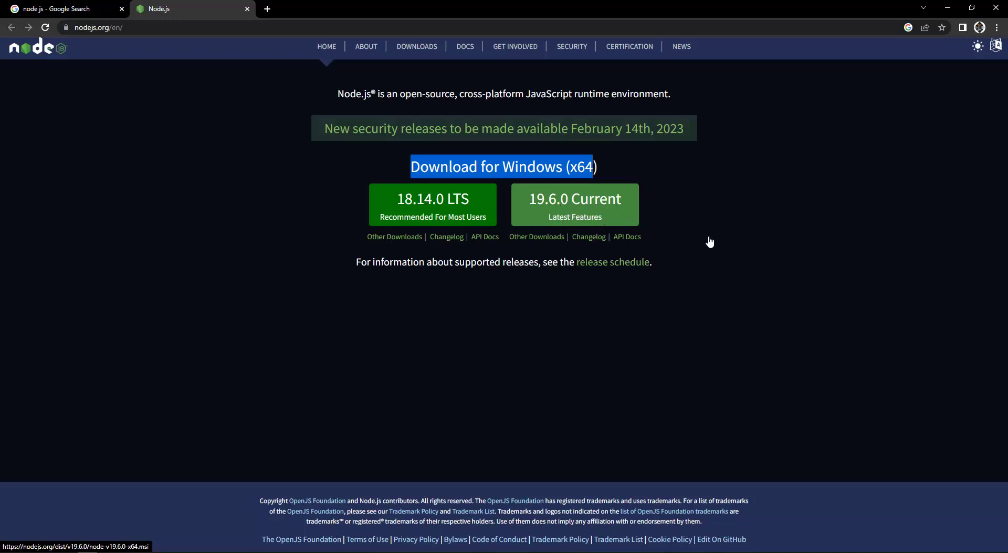
click(747, 245)
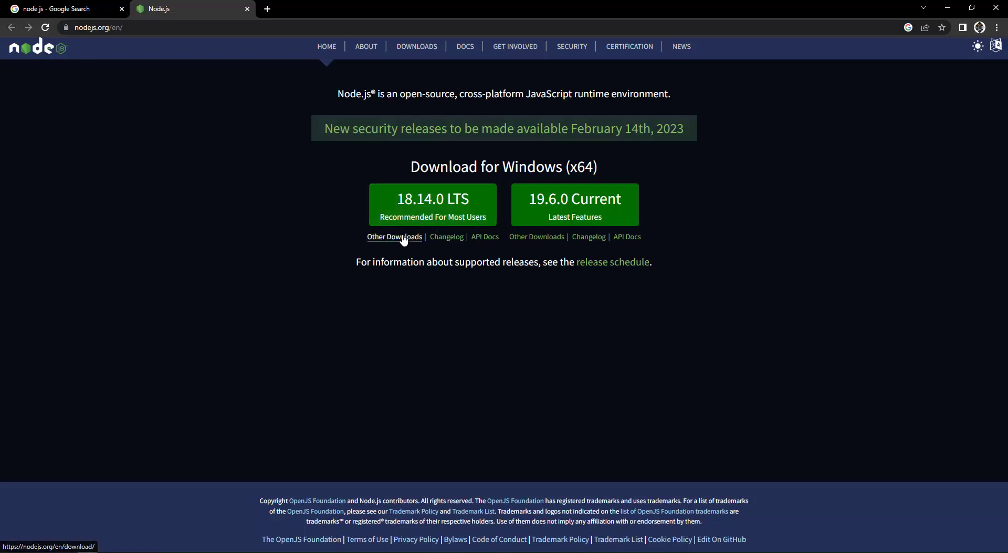
click(430, 204)
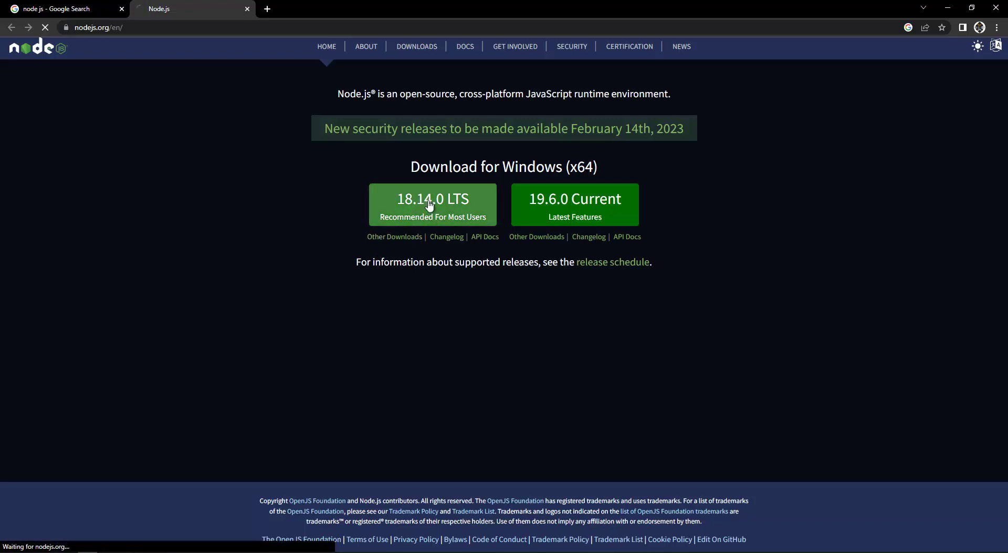
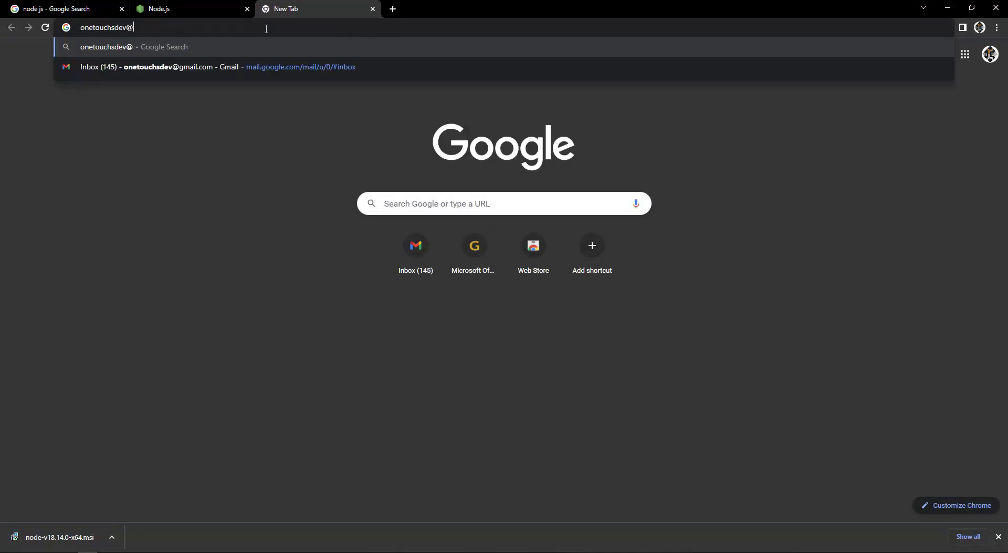
Discard the e-mail address typed into the new tab's address bar and close that tab to return to nodejs.org
text(.com)
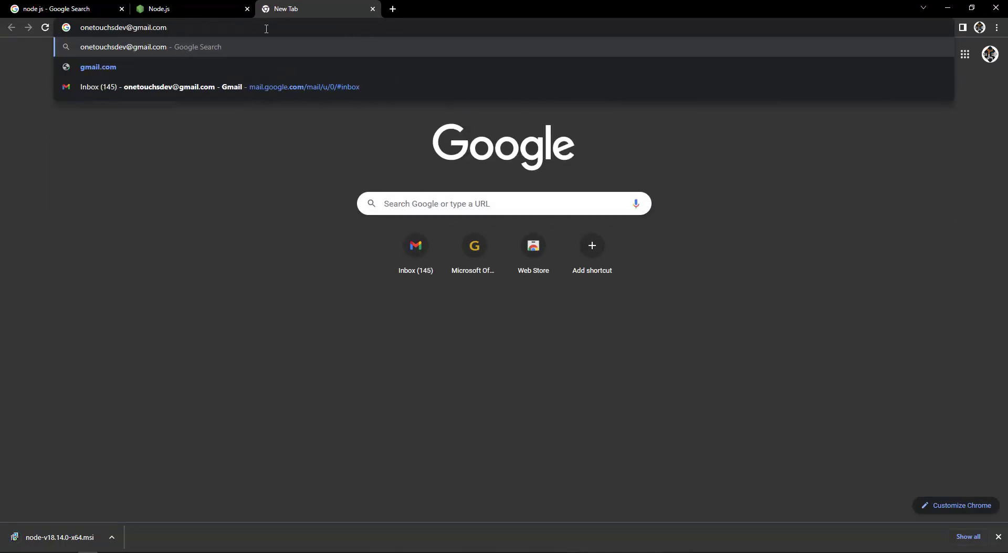
key(ctrl+a)
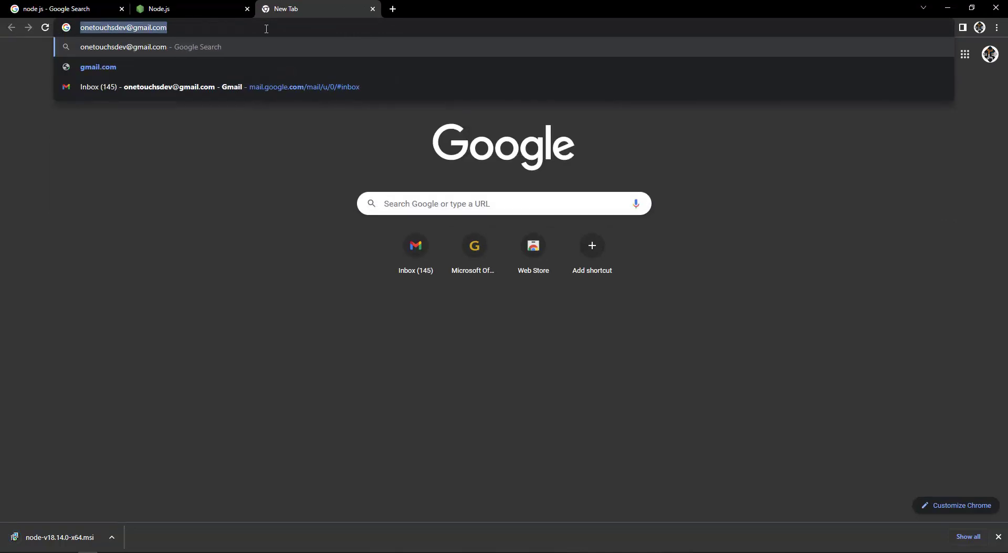
click(266, 29)
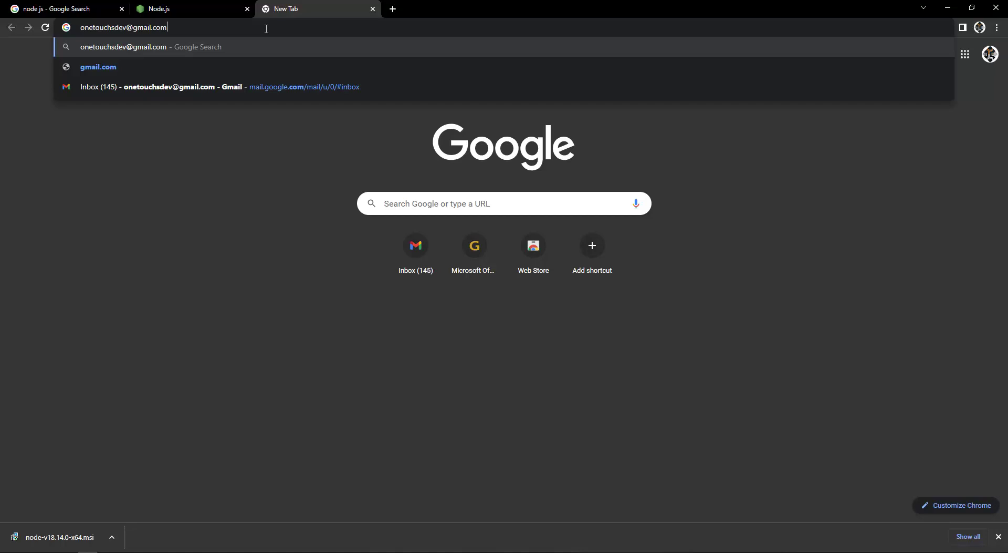
key(ctrl+w)
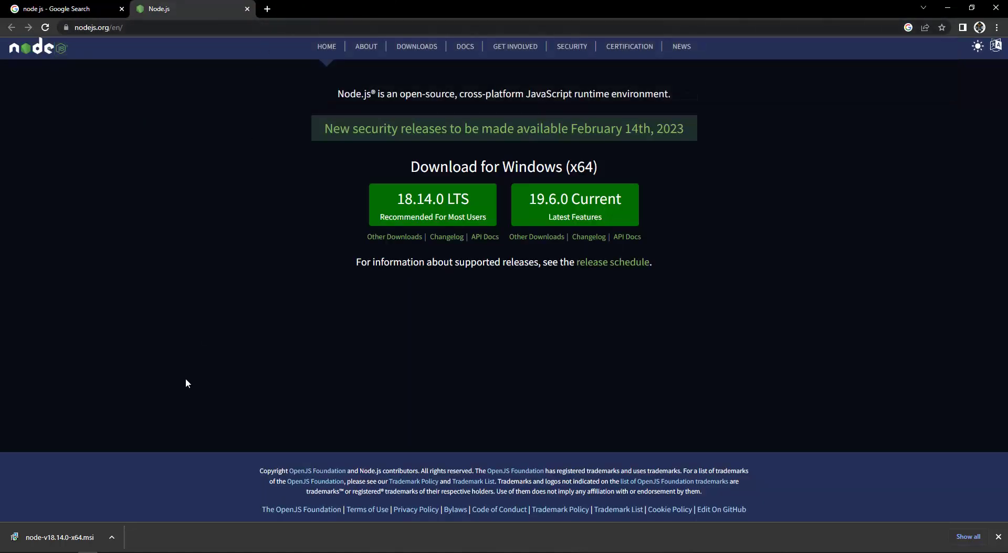
Open node-v18.14.0-x64.msi from the downloads bar and centre the Setup Wizard window
click(112, 537)
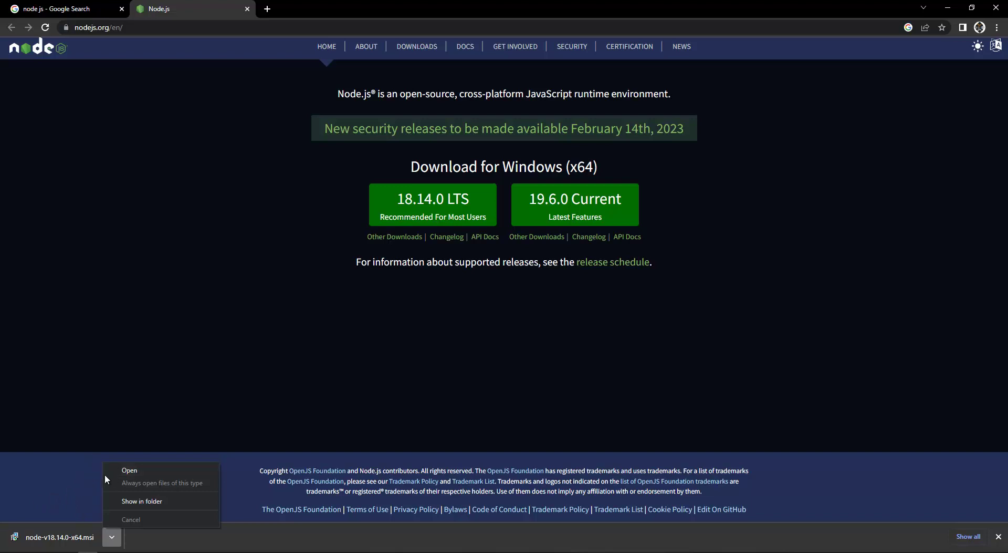
click(168, 468)
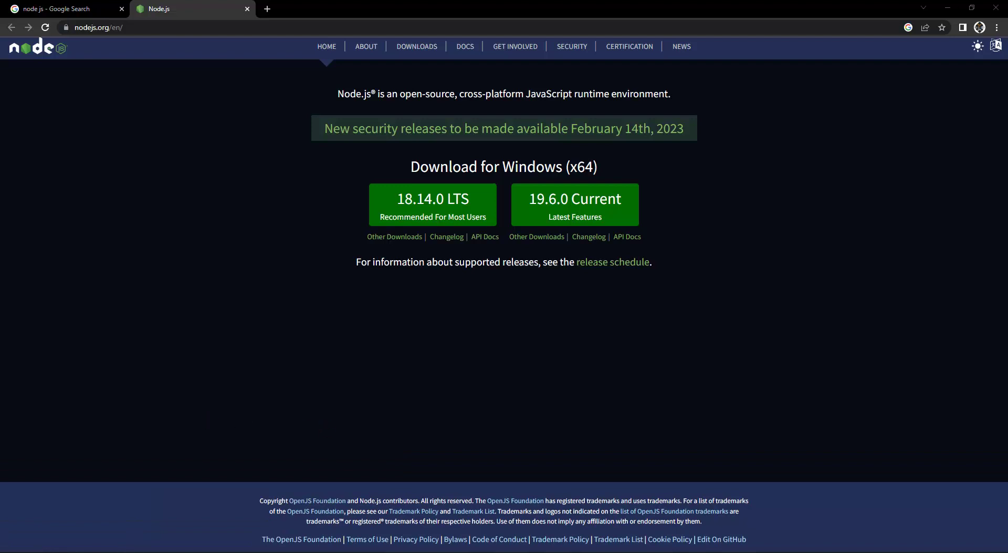
drag(563, 269, 494, 152)
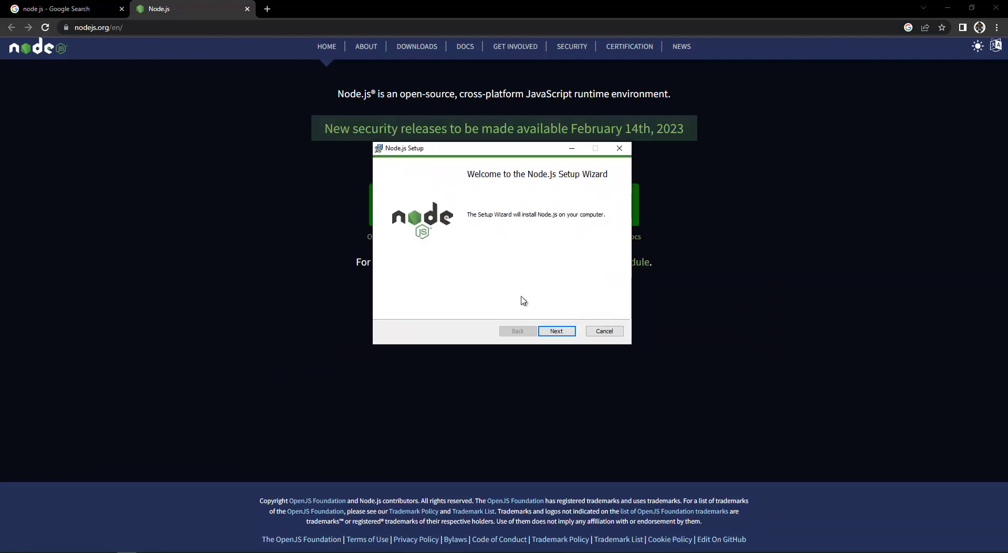
Get past the welcome page and accept the Node.js licence agreement
click(557, 331)
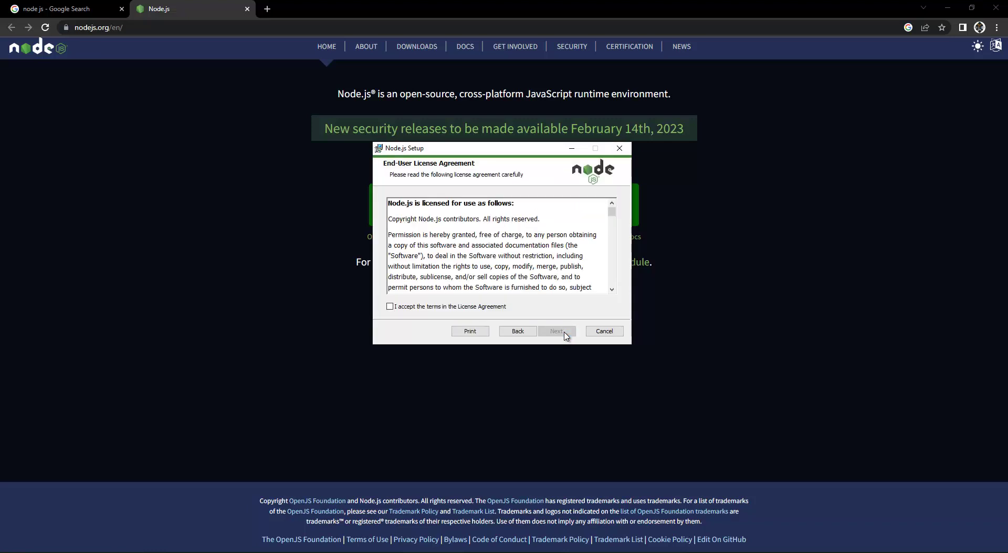
click(420, 309)
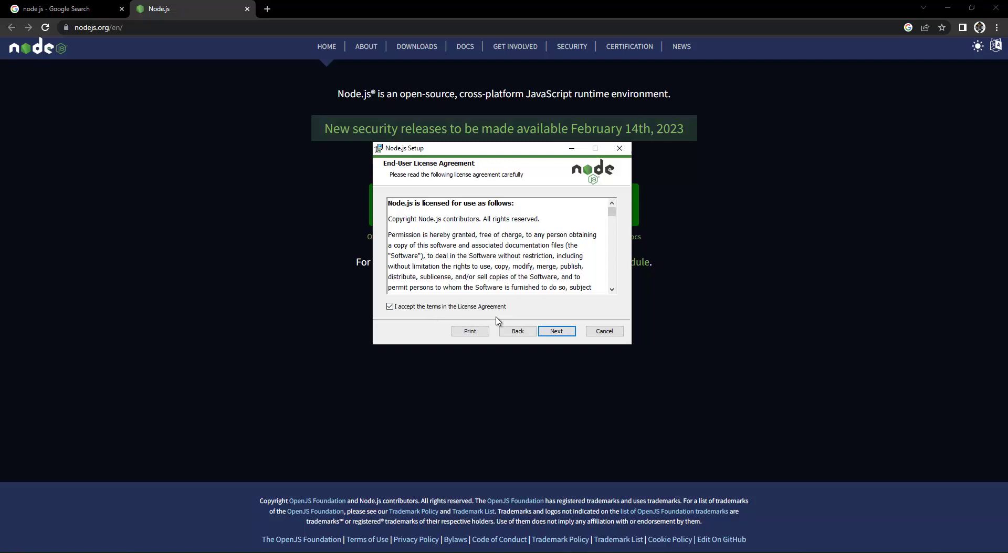
click(556, 331)
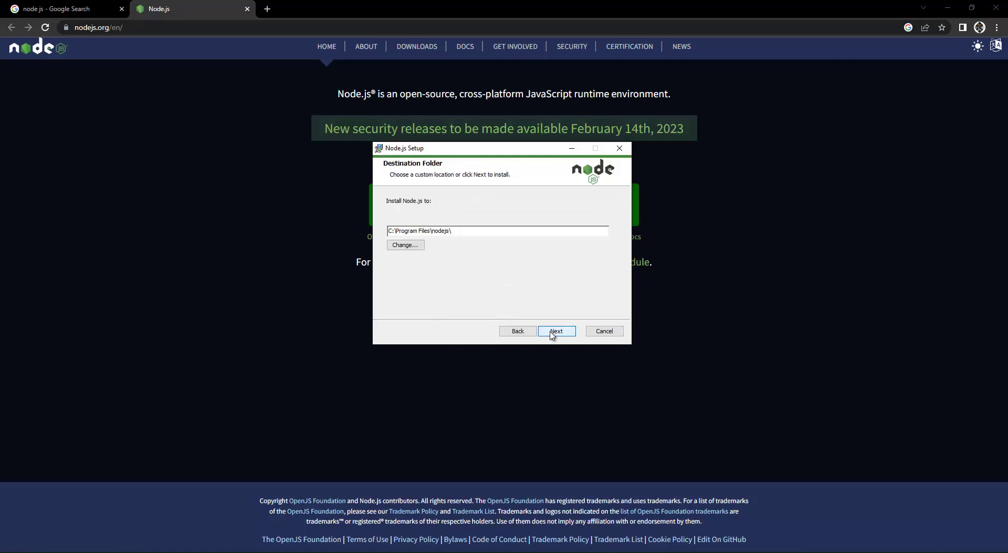
Keep the default C:\Program Files\nodejs\ folder and the default Custom Setup features
drag(458, 230, 387, 230)
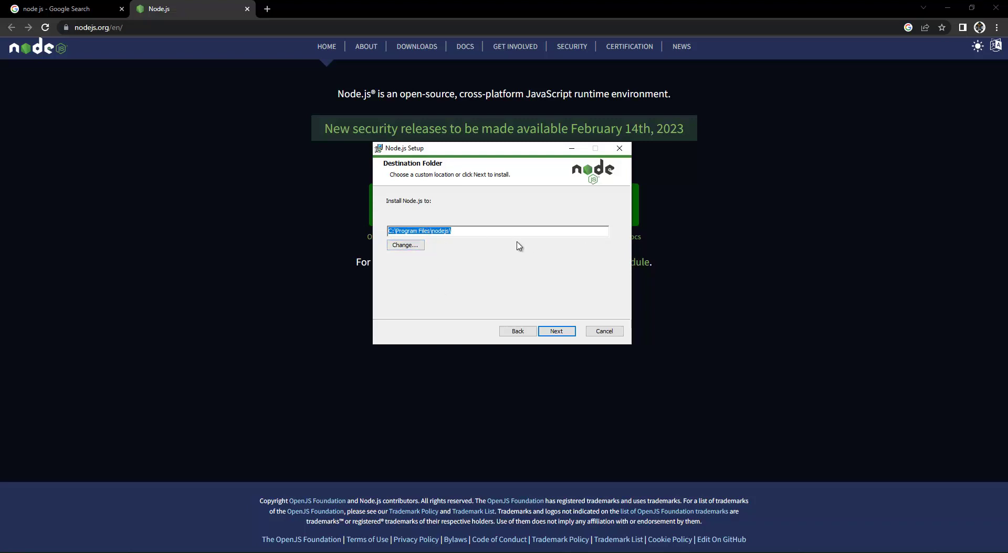
click(557, 333)
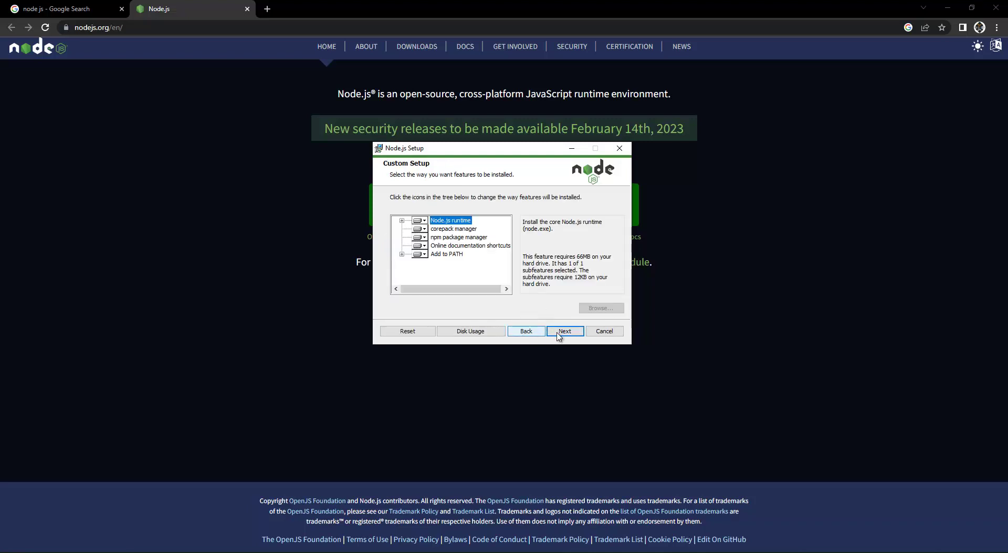
click(421, 220)
click(481, 224)
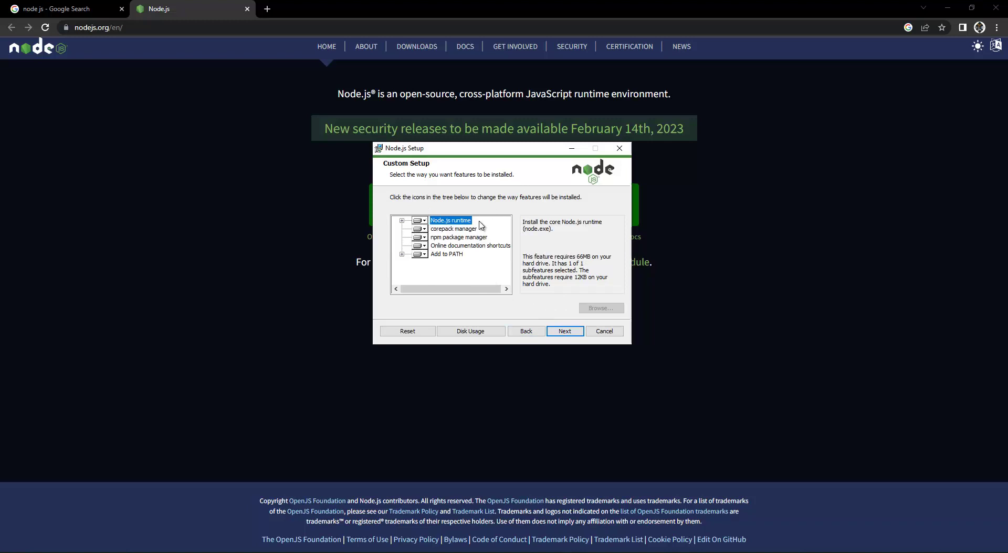
click(565, 332)
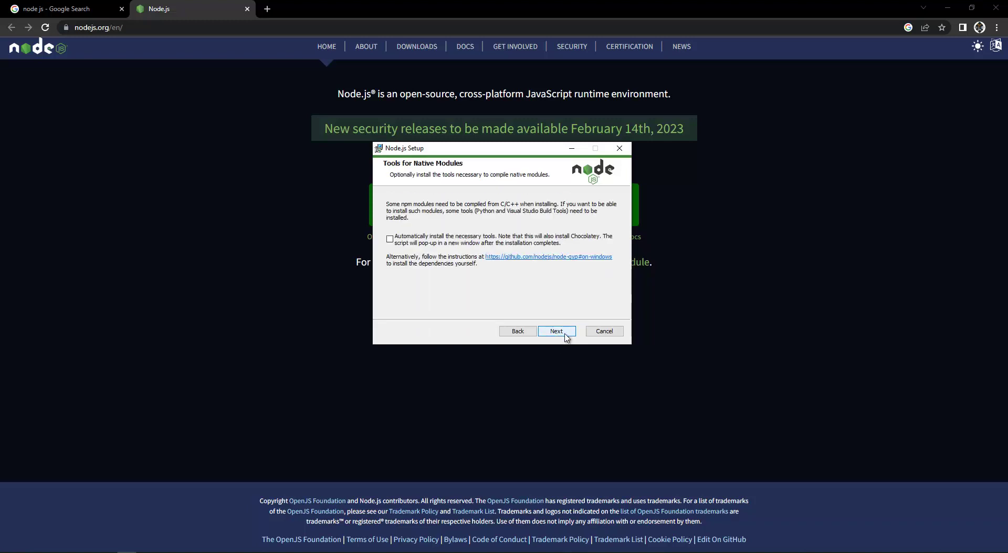
Enable automatic installation of the native-module tools, install Node.js, and finish the wizard
click(390, 239)
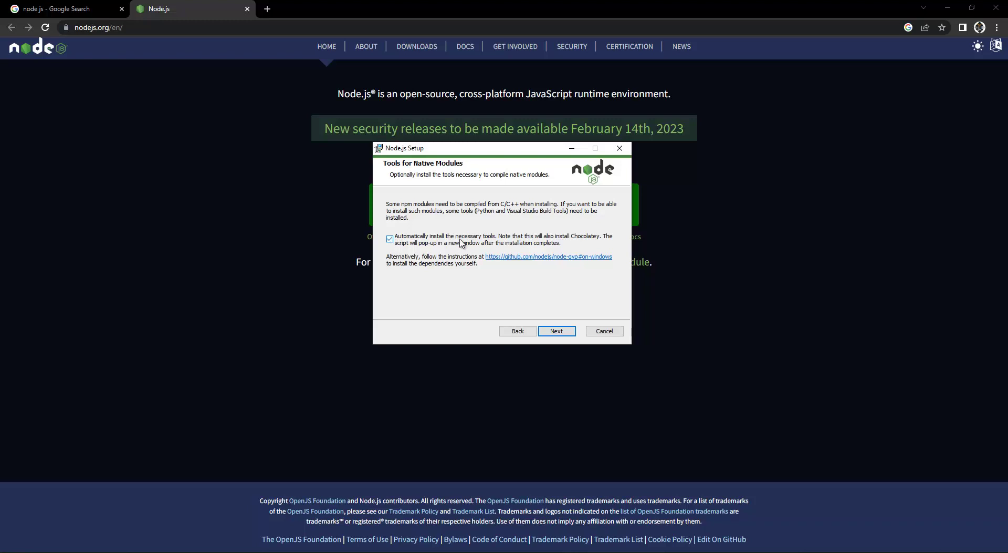
click(557, 331)
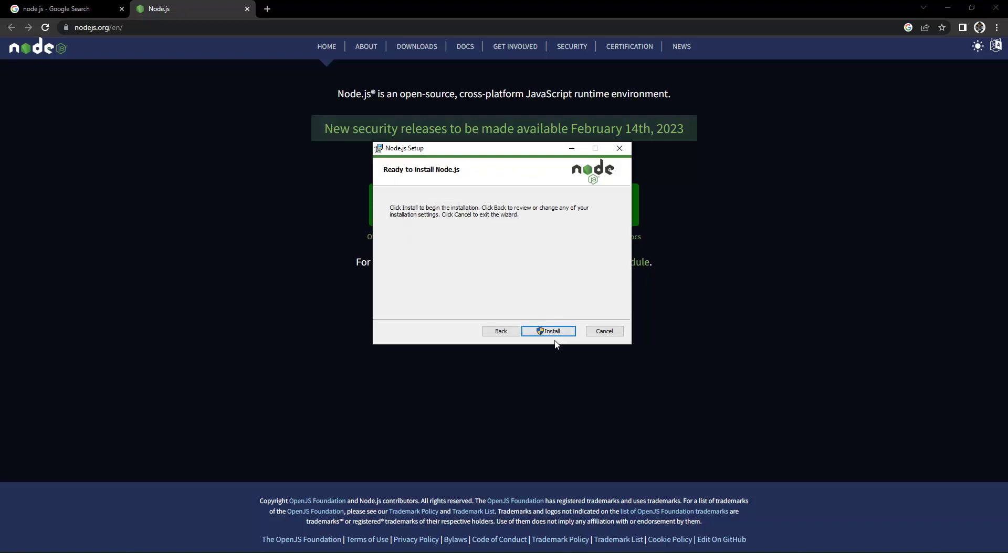
click(547, 331)
mouse_move(514, 153)
mouse_down()
mouse_move(511, 178)
mouse_move(516, 163)
mouse_up()
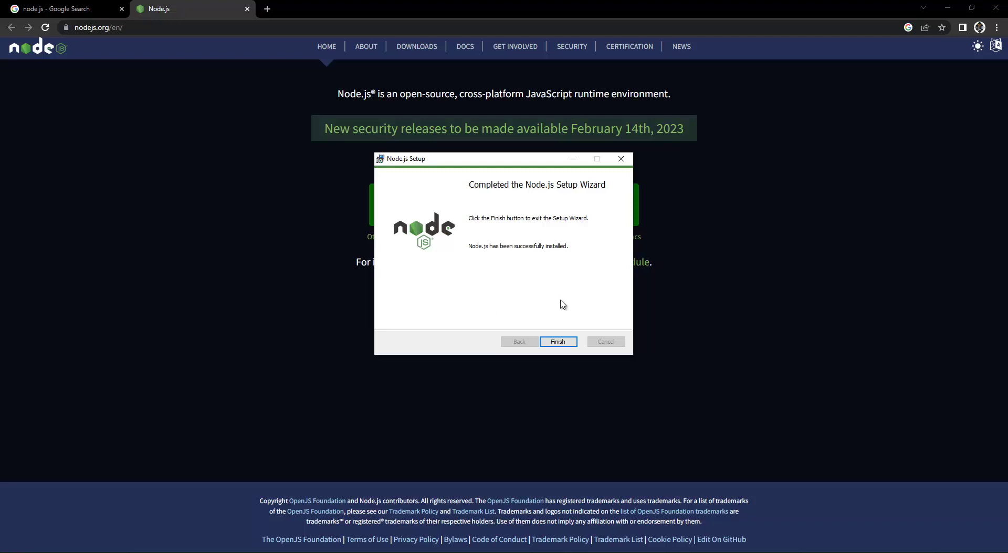
click(560, 341)
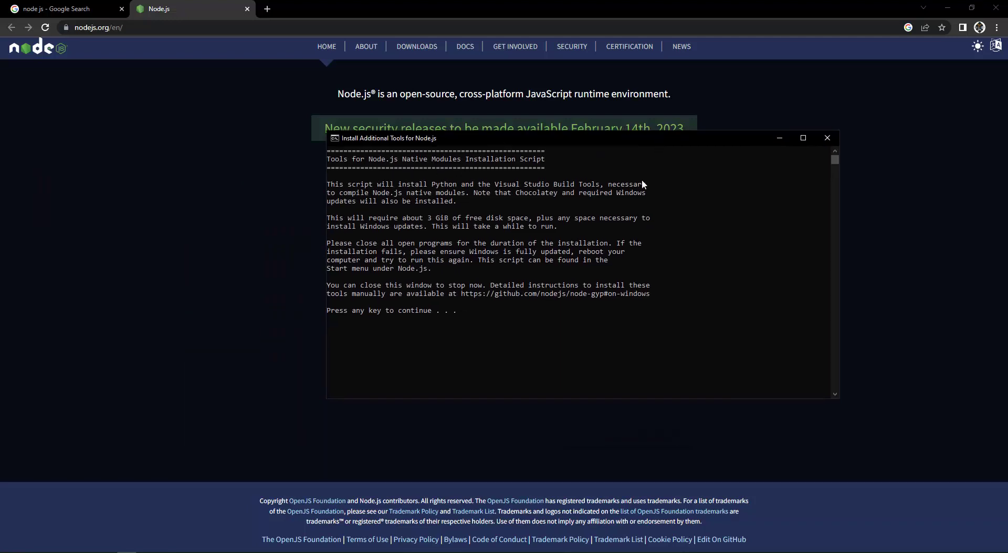
Maximize the Install Additional Tools console and continue past its introduction prompt
click(803, 138)
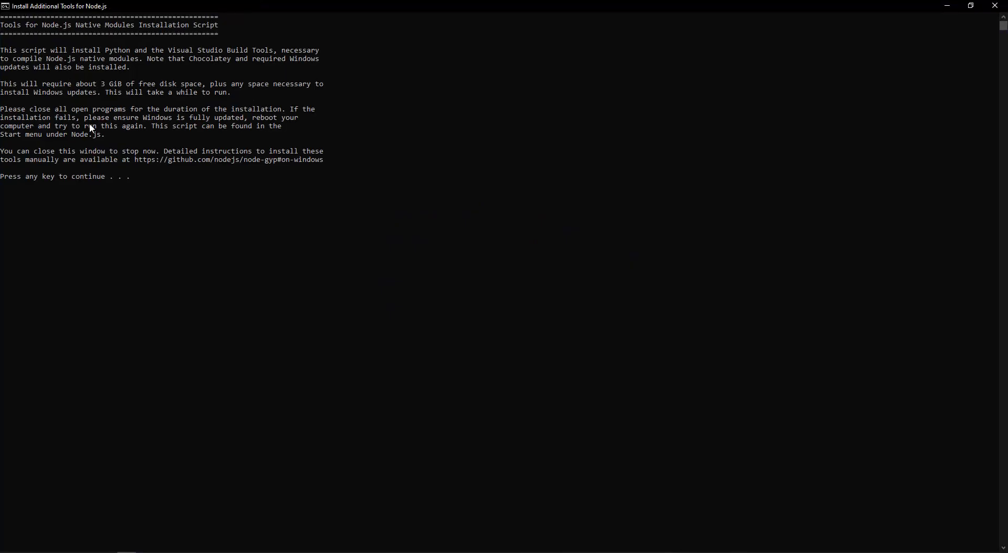
click(389, 244)
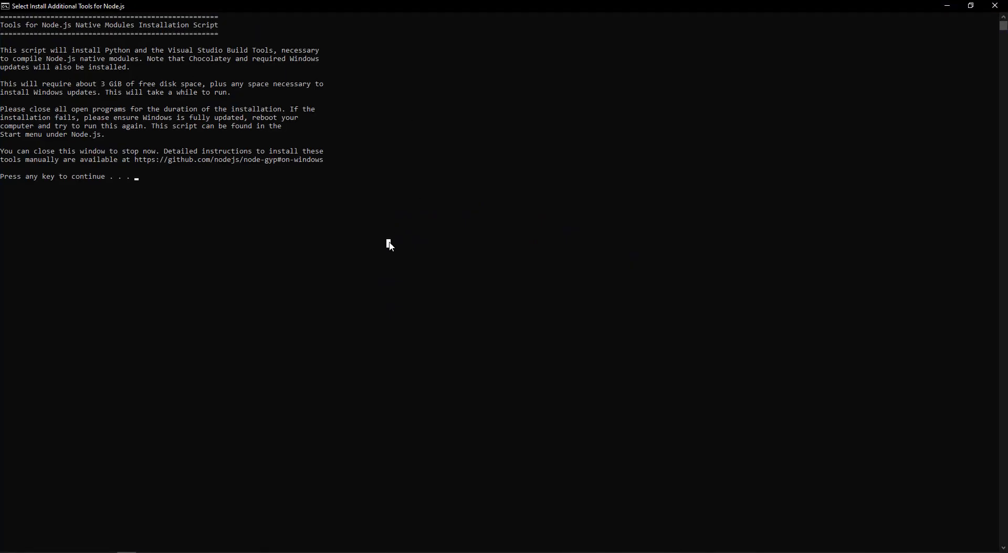
click(264, 205)
key(Escape)
key(Return)
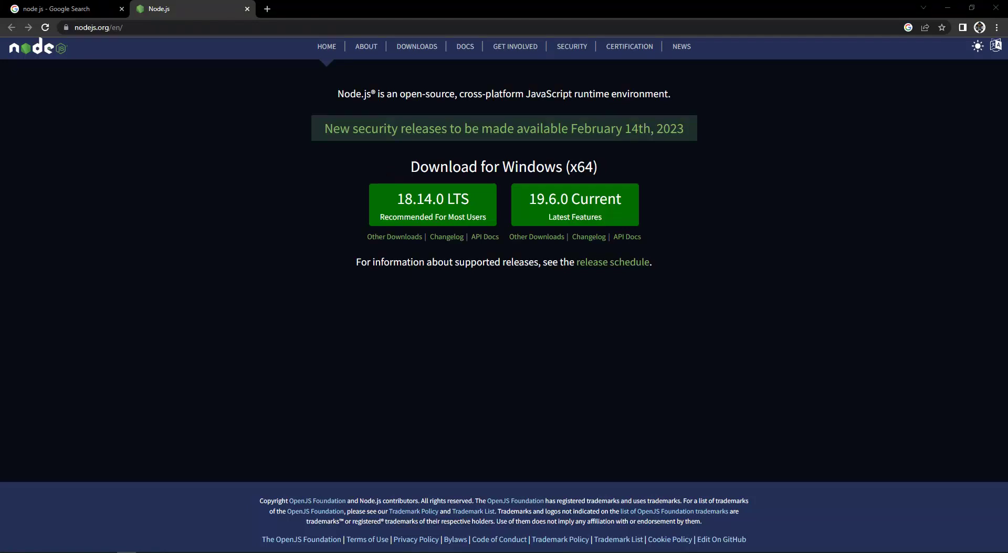
Move the Administrator PowerShell window to the centre and maximize it
drag(0, 131, 681, 69)
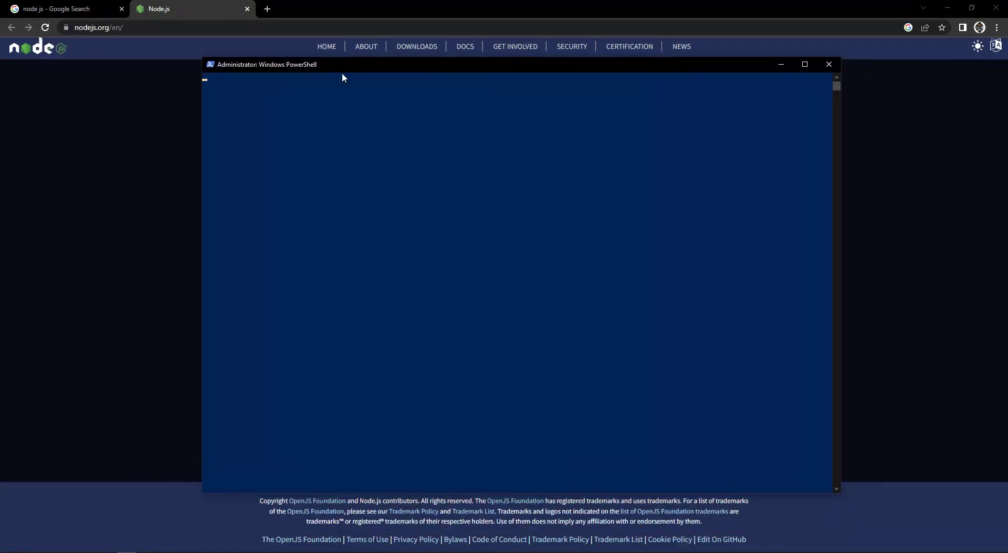
click(805, 64)
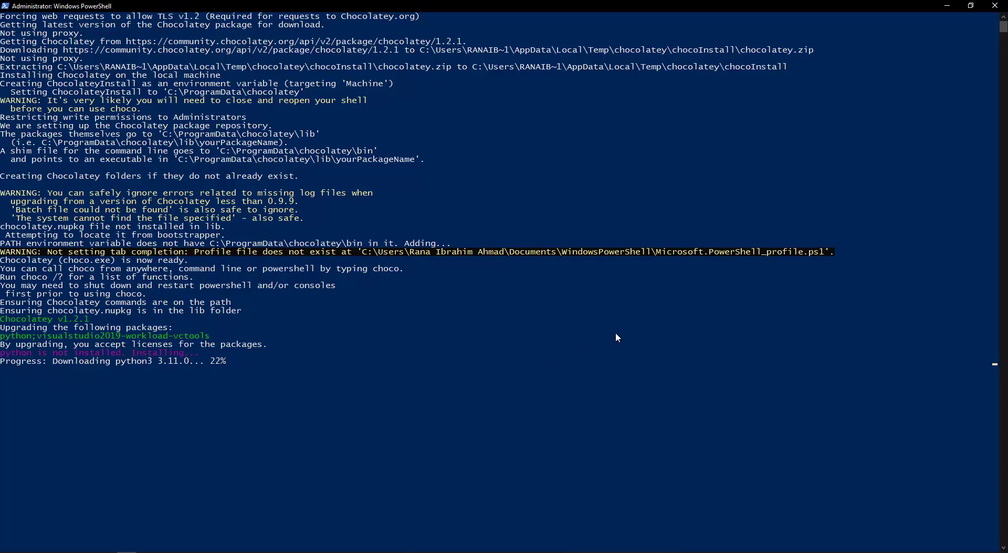
Search Windows for 'cmd' and open a Command Prompt window
click(31, 549)
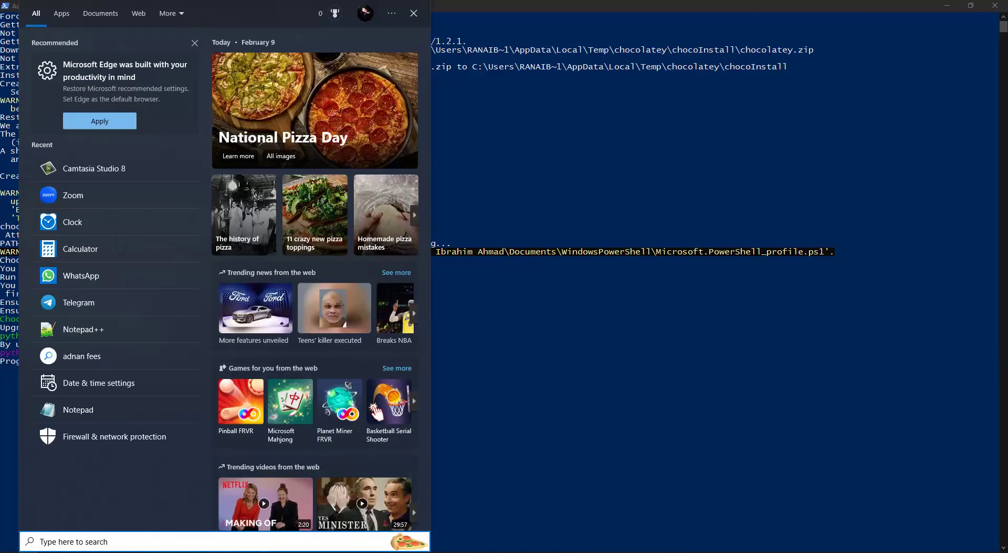
text(cmd)
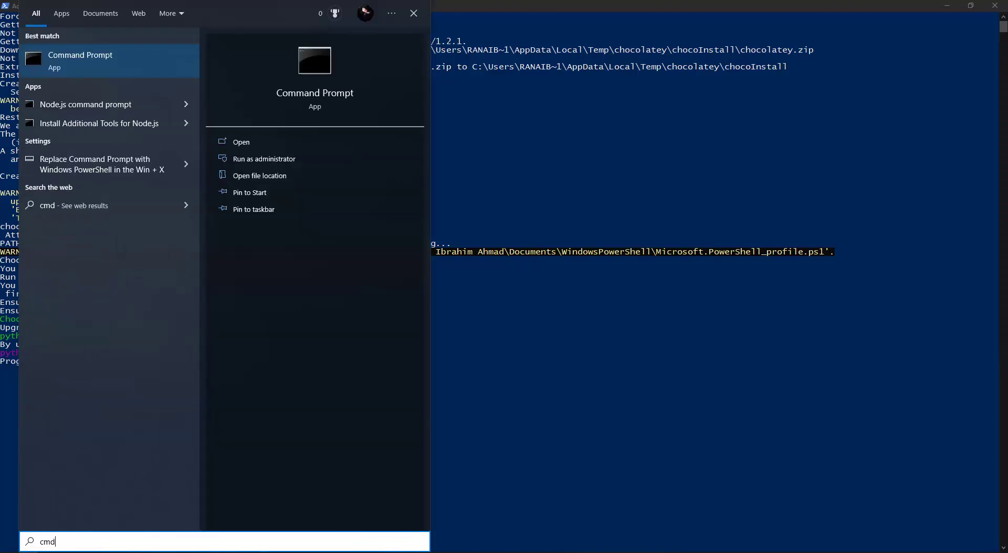
key(Escape)
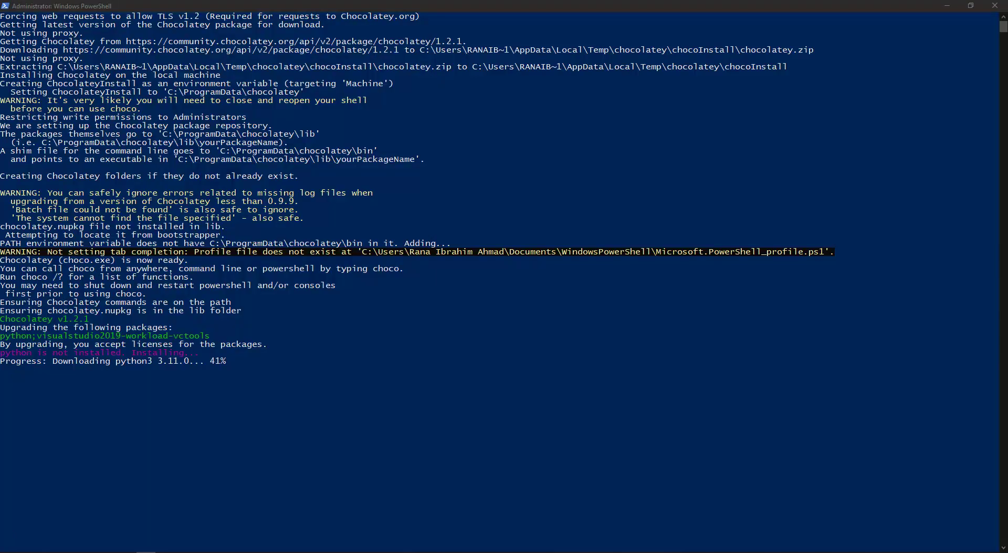
click(627, 215)
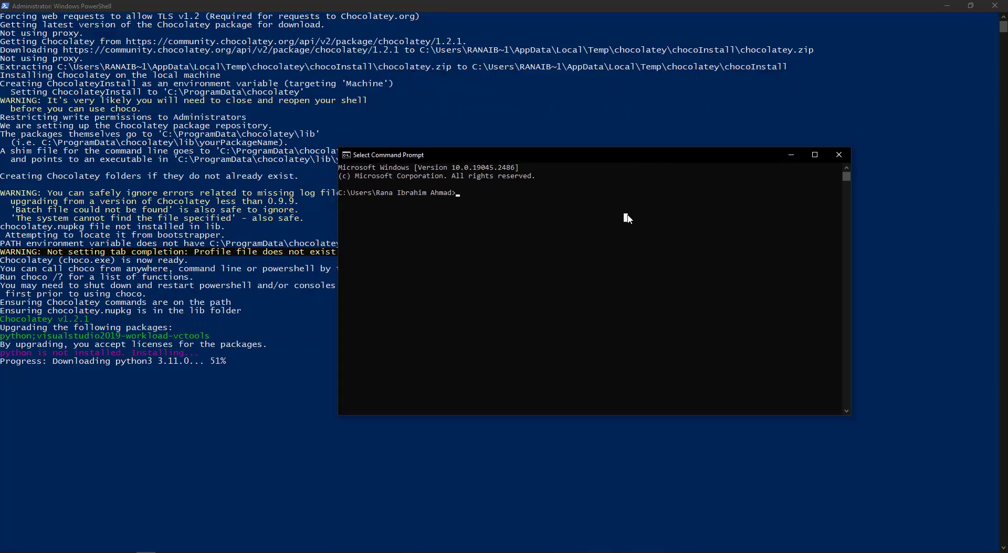
Run node -v in Command Prompt, which reports v18.14.0
text(node -)
text(v)
key(BackSpace)
text(-v)
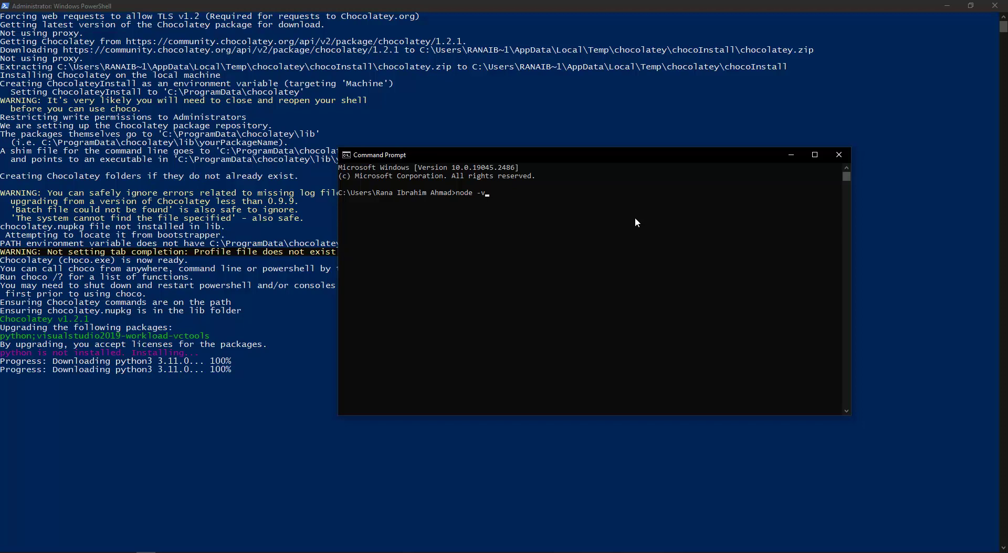
drag(537, 155, 600, 145)
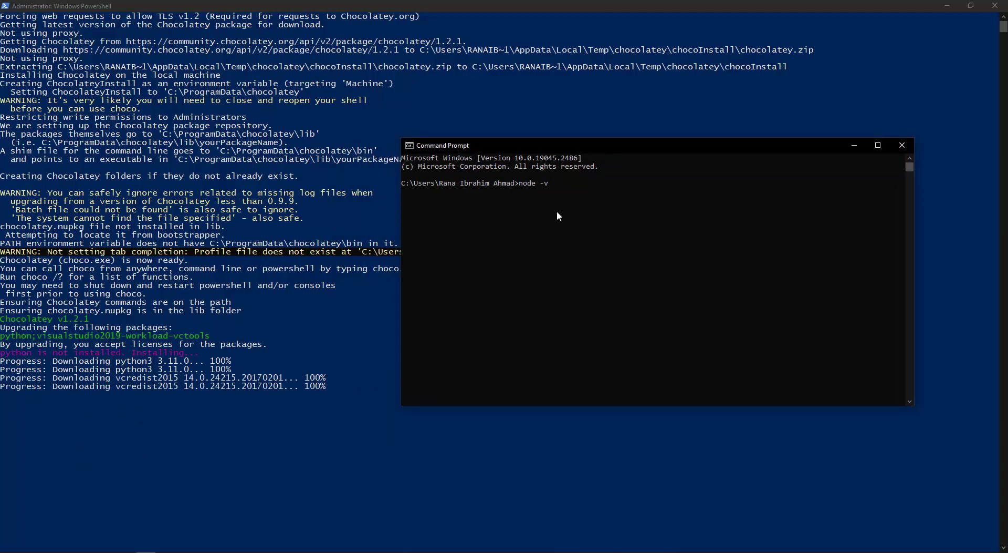
click(602, 211)
key(Escape)
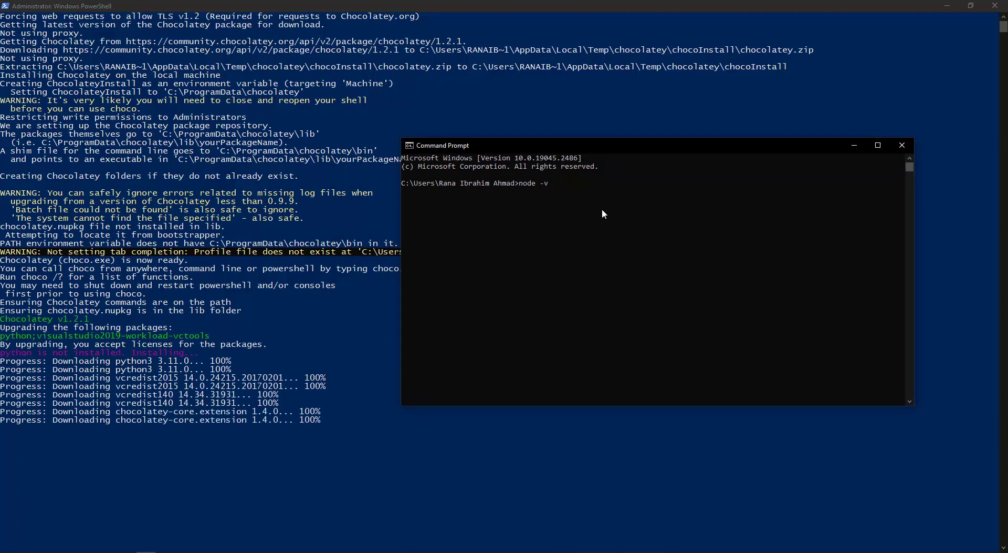
click(569, 187)
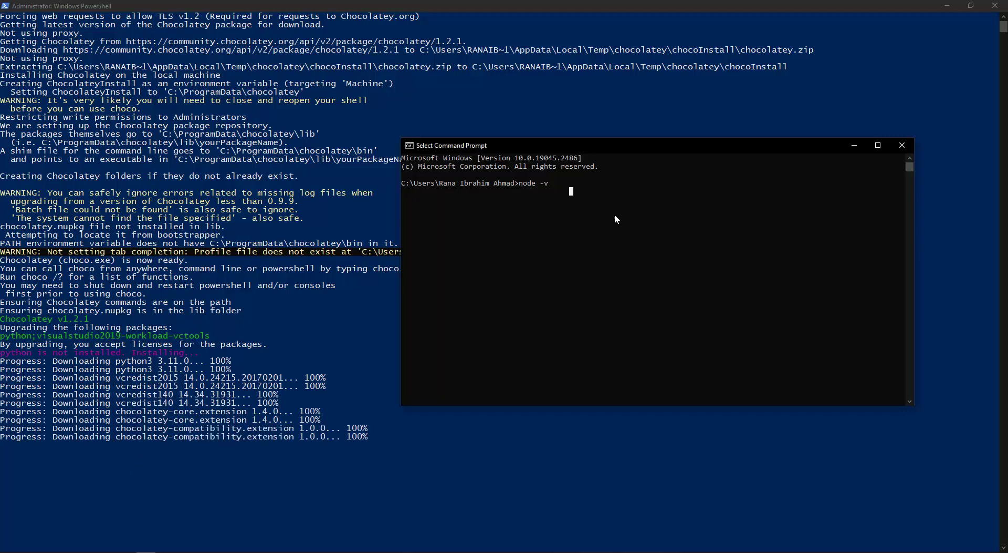
key(Escape)
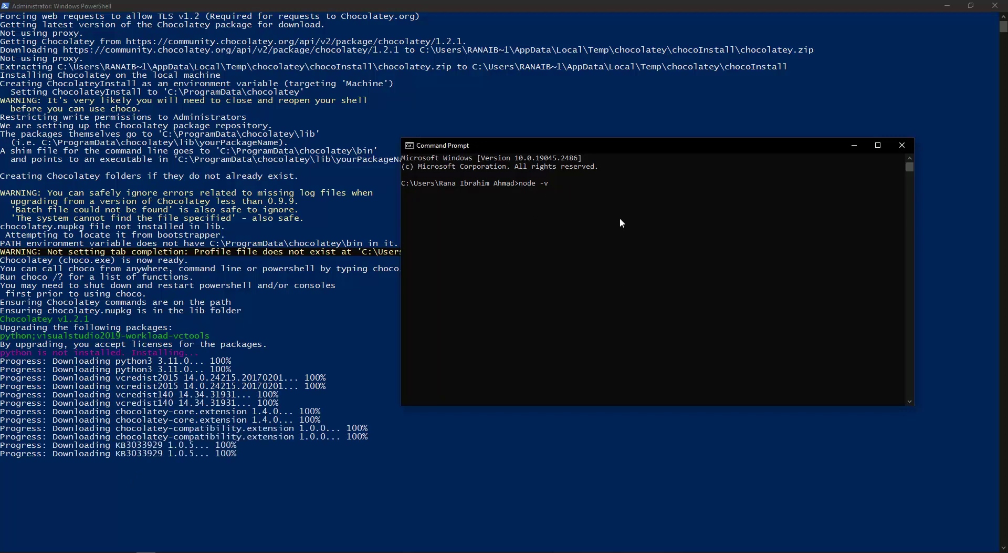
key(Return)
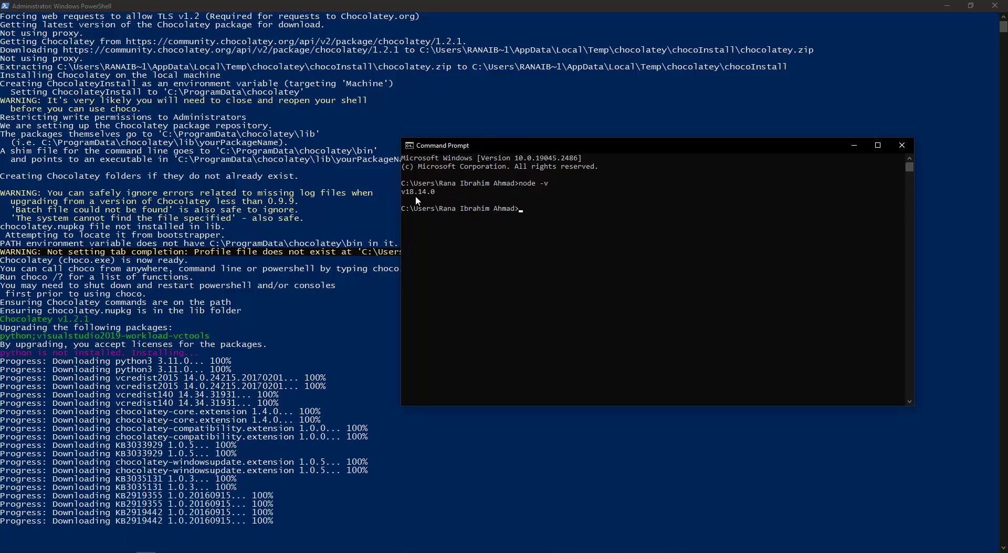
Scroll through the PowerShell output to follow Chocolatey's package downloads
click(339, 191)
scroll(131, 370, down, 5)
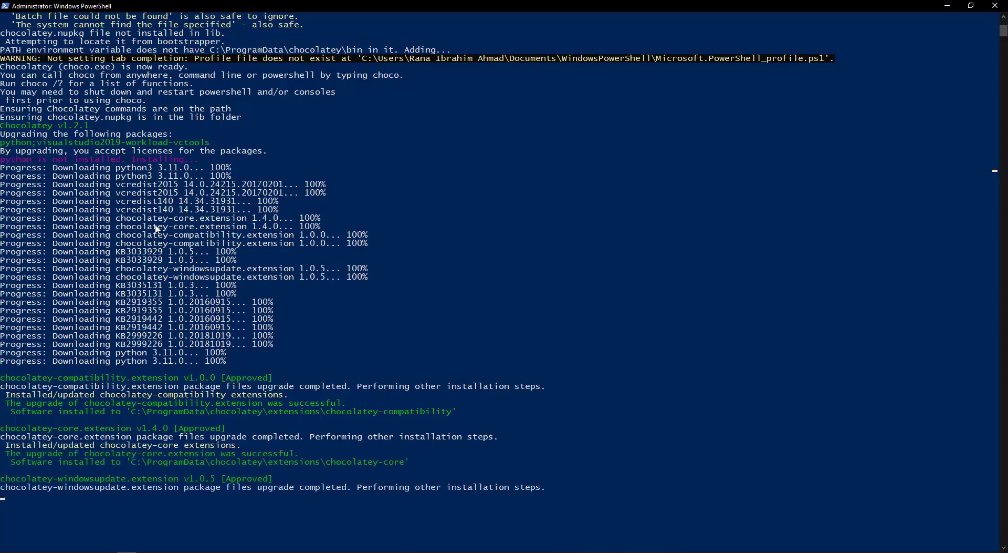
scroll(130, 399, down, 4)
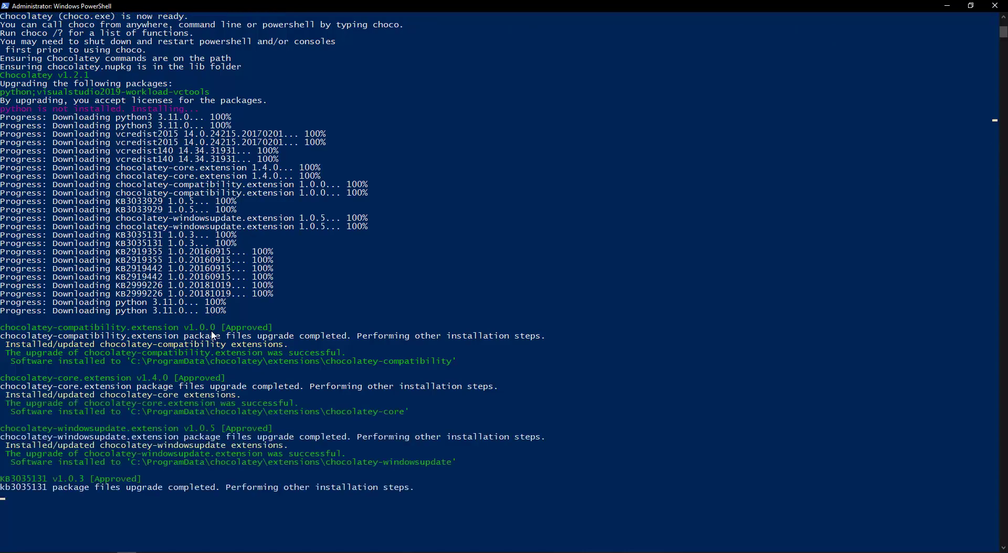
scroll(184, 400, up, 5)
scroll(235, 399, down, 4)
scroll(234, 400, up, 5)
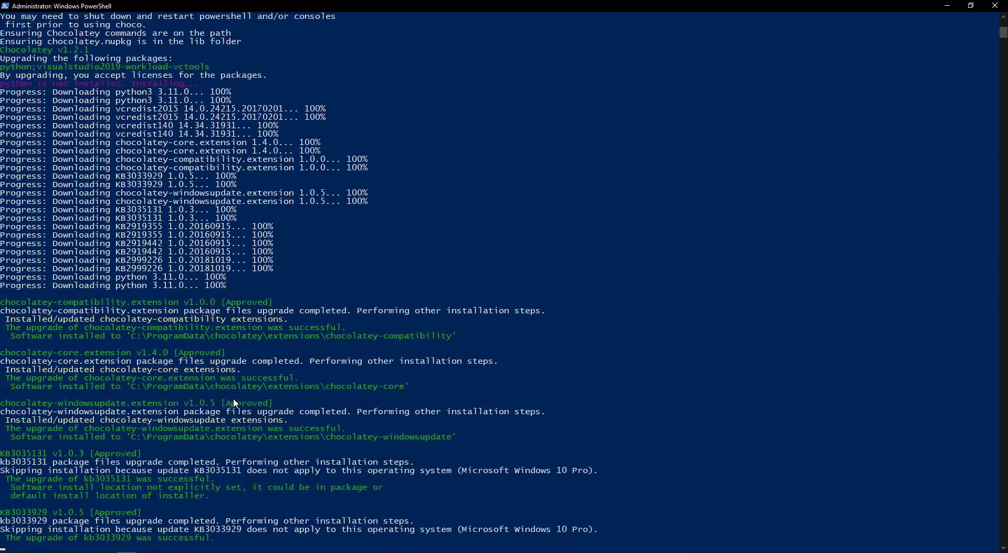
scroll(171, 396, down, 14)
scroll(87, 305, up, 2)
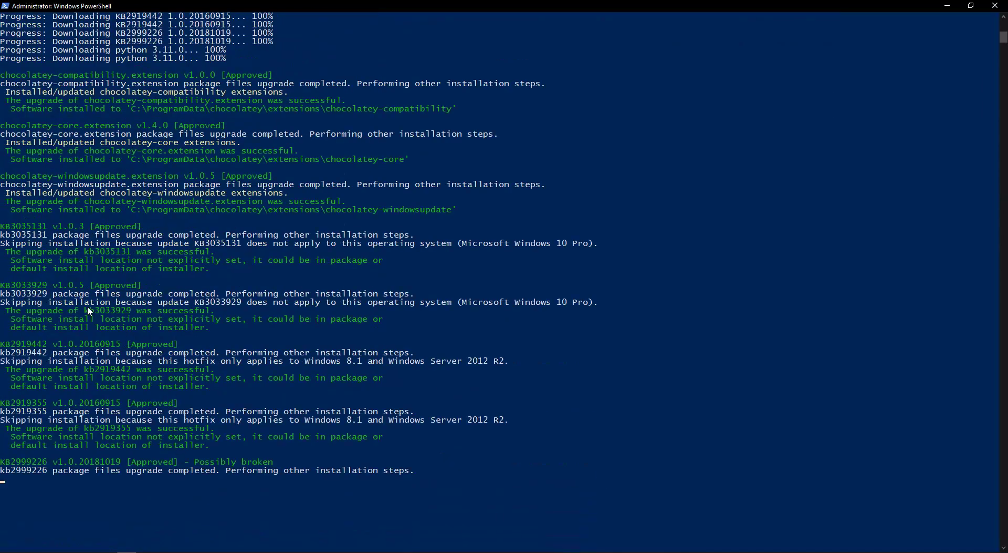
scroll(87, 304, down, 1)
Switch to the Command Prompt window and close it
key(alt+Tab)
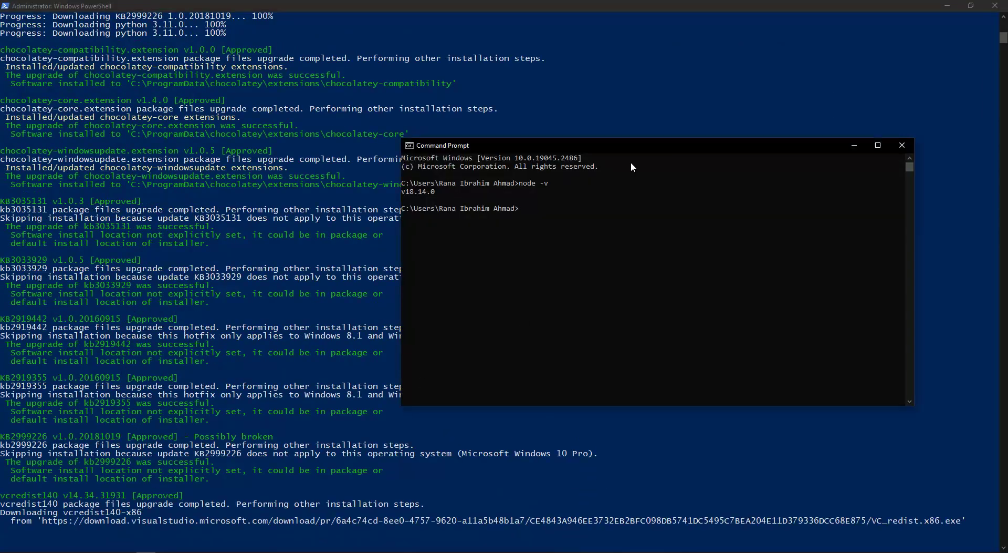
click(903, 147)
scroll(235, 393, down, 4)
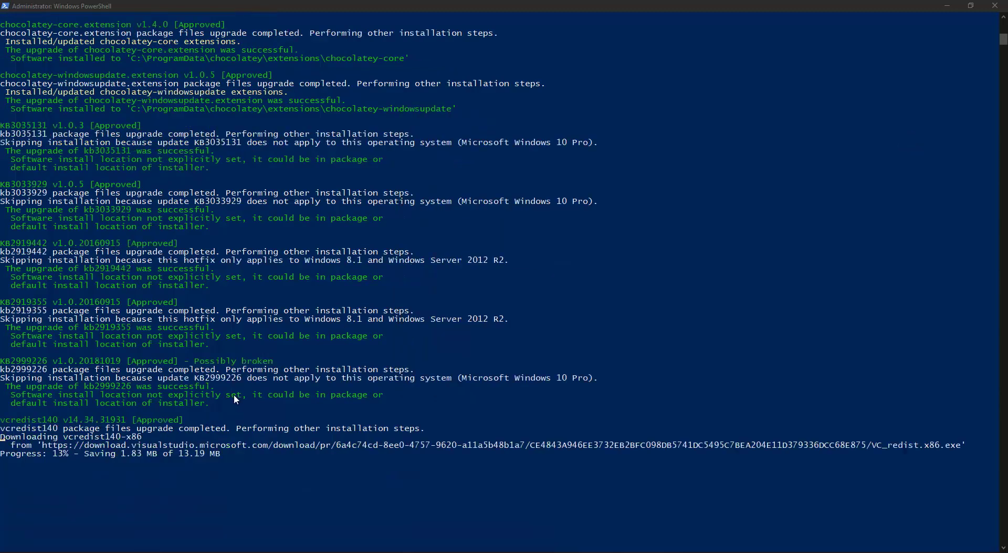